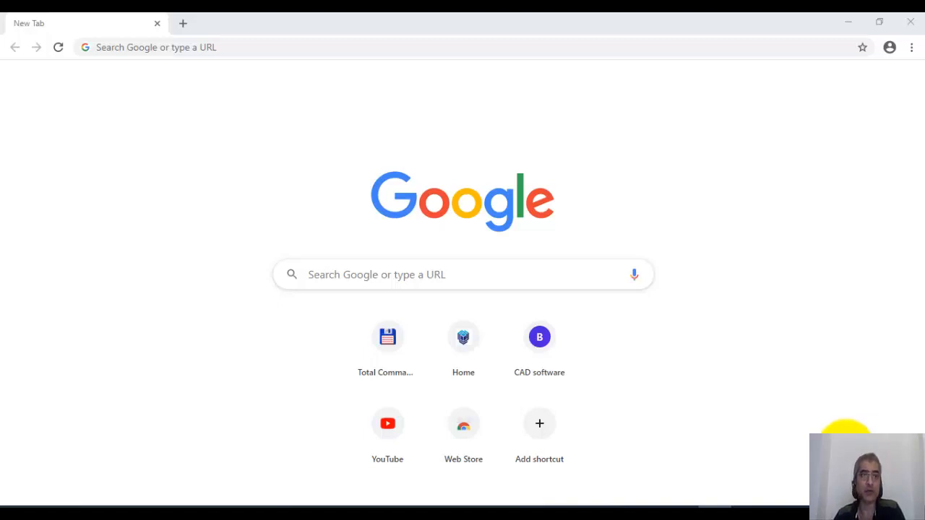
click(175, 47)
text(www.)
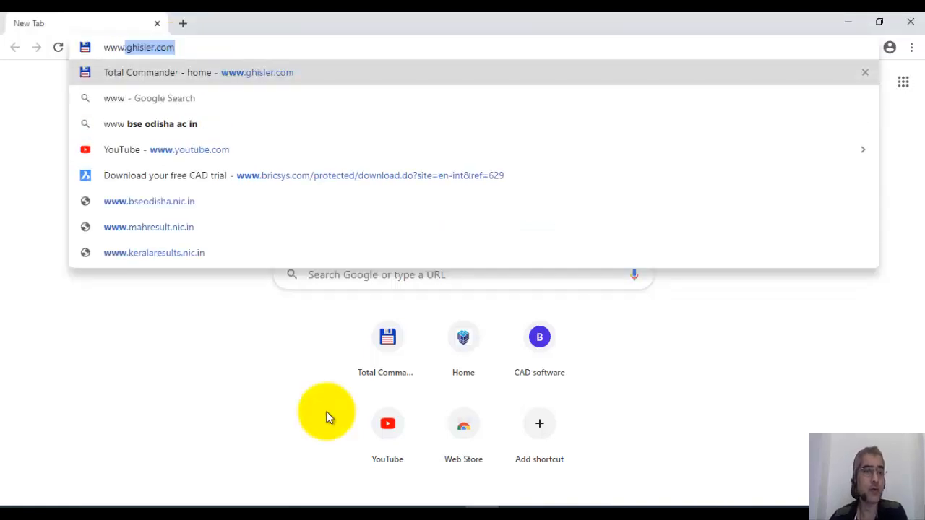
key(Return)
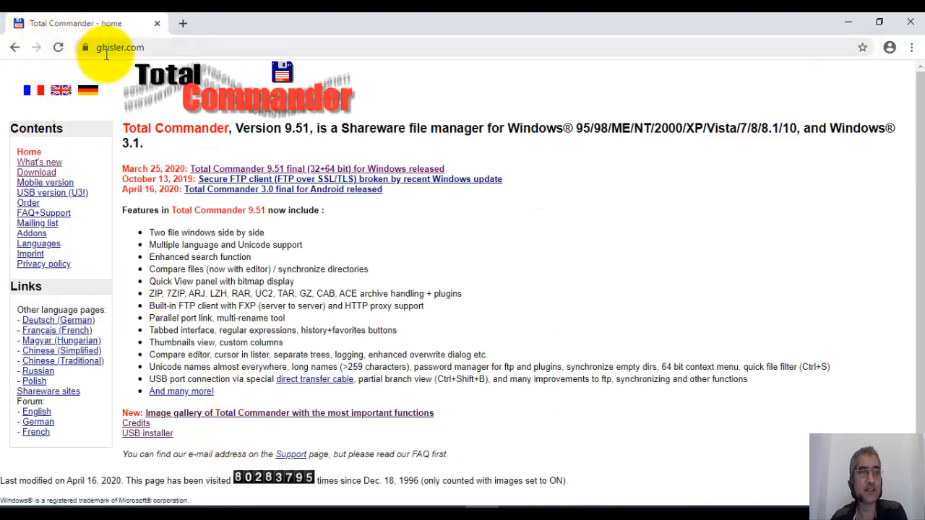
Step: Download the 64+32-bit combined installer of Total Commander 9.51 from the site's download page
click(292, 172)
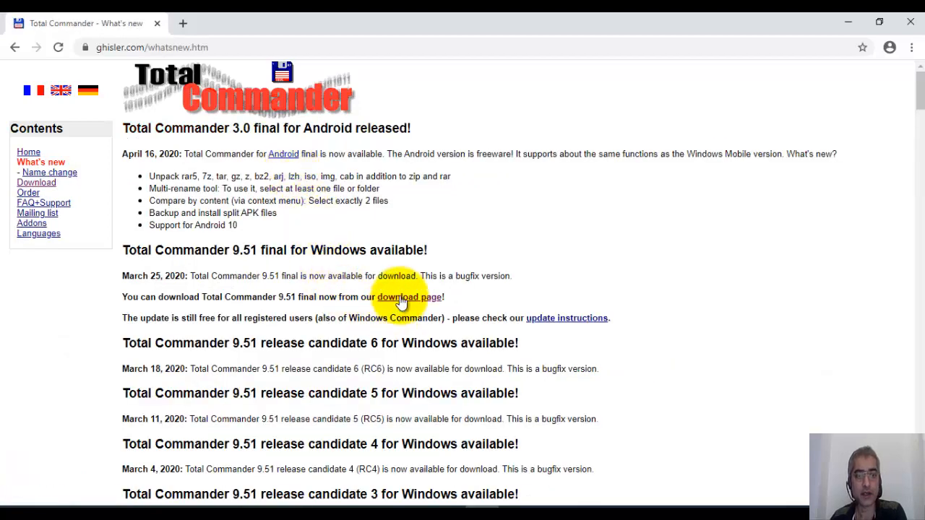
click(400, 298)
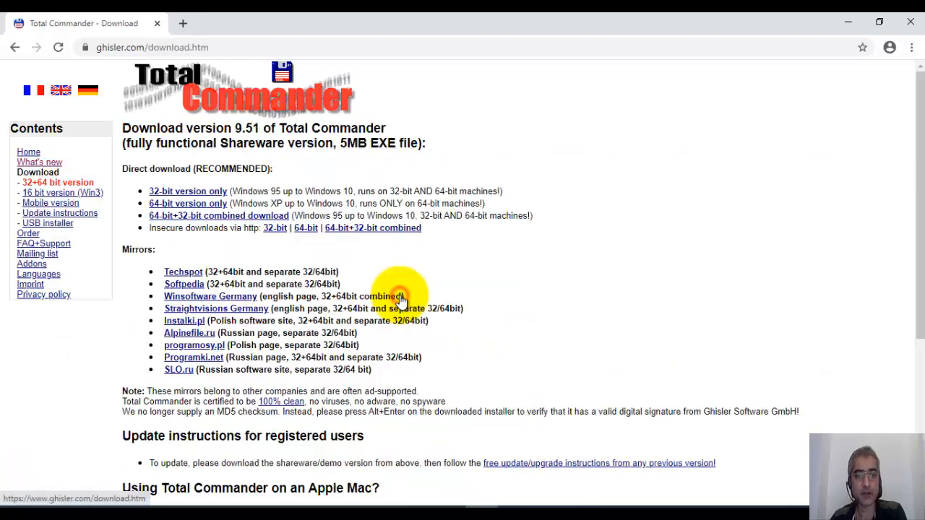
click(353, 228)
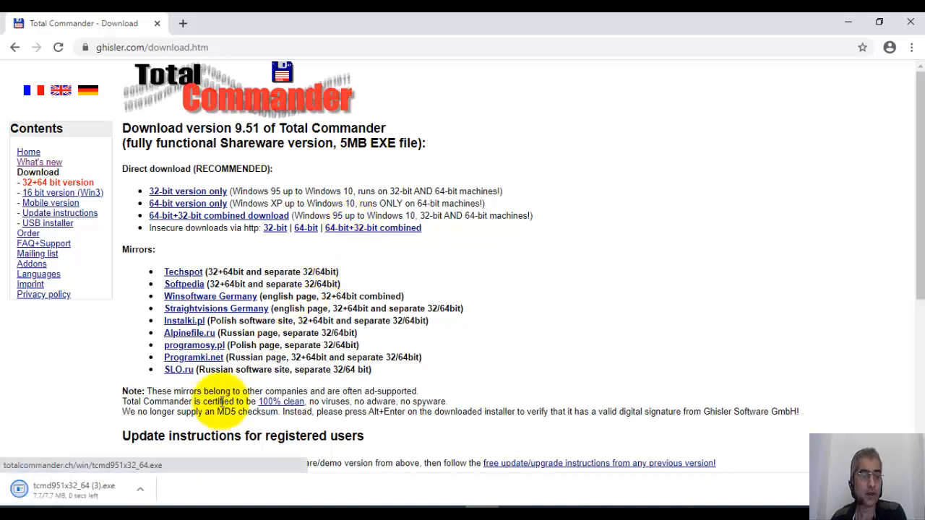
Step: Show the downloaded tcmd951x32_64 (3) installer in its folder and run it
right_click(81, 489)
click(112, 456)
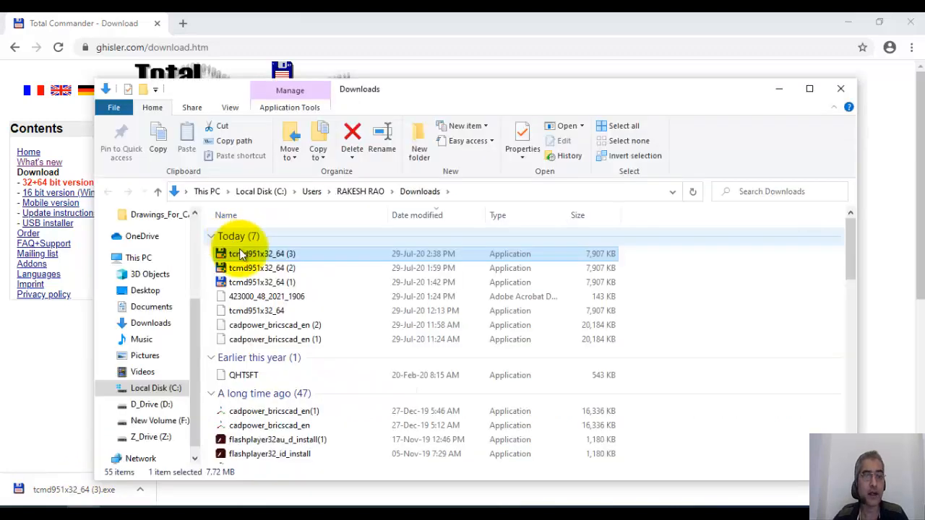
double_click(245, 254)
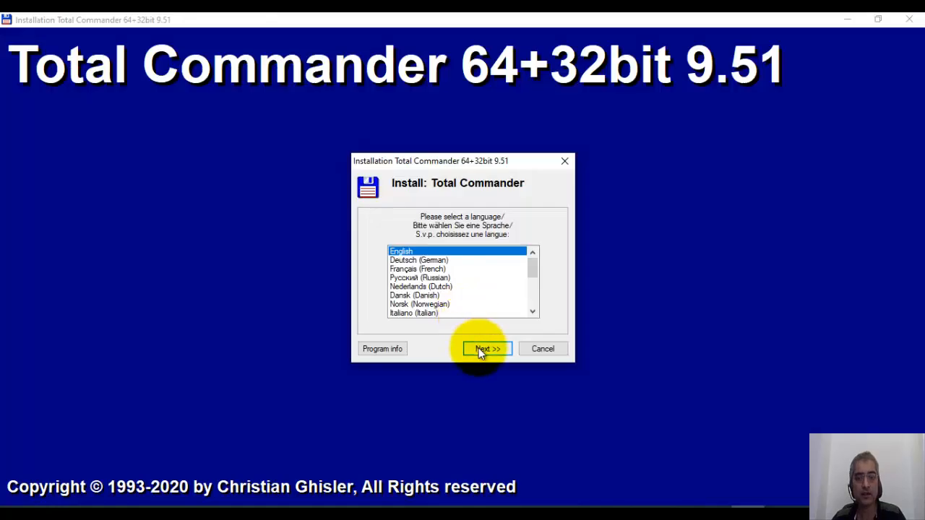
Step: Install Total Commander in English without the other languages into c:\totalcmd, with Start menu and desktop shortcuts for all users
click(478, 349)
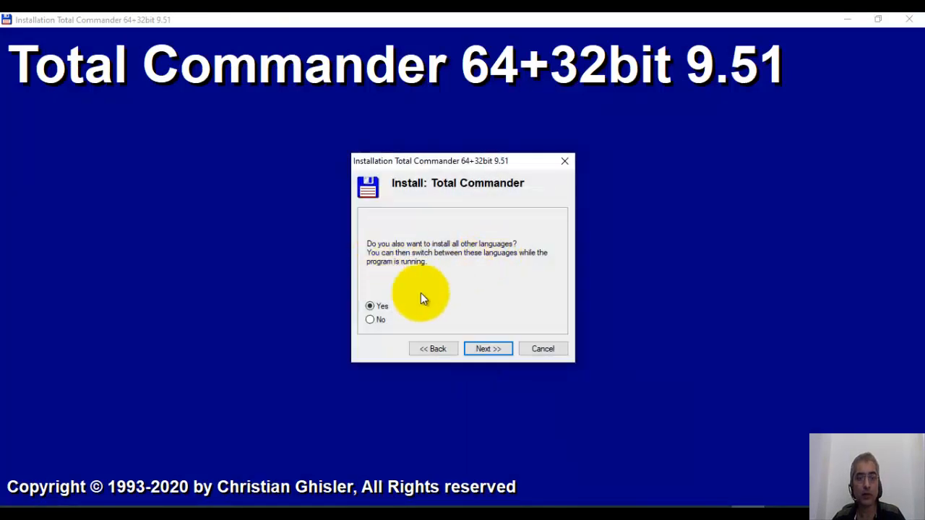
click(372, 320)
click(477, 350)
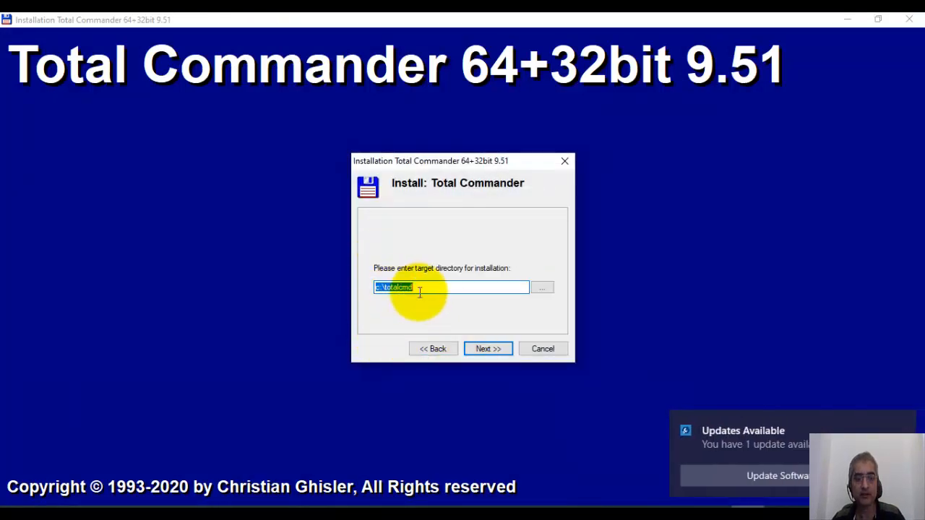
click(486, 347)
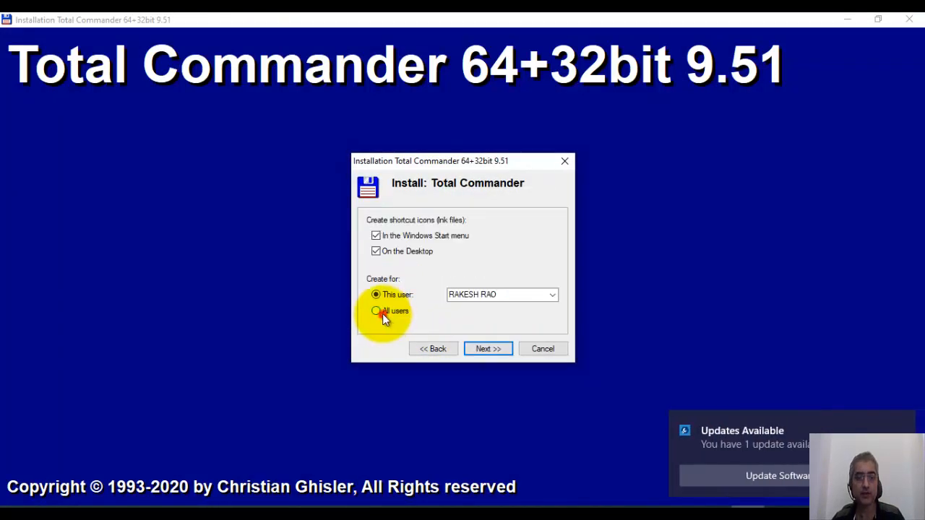
click(382, 312)
click(485, 347)
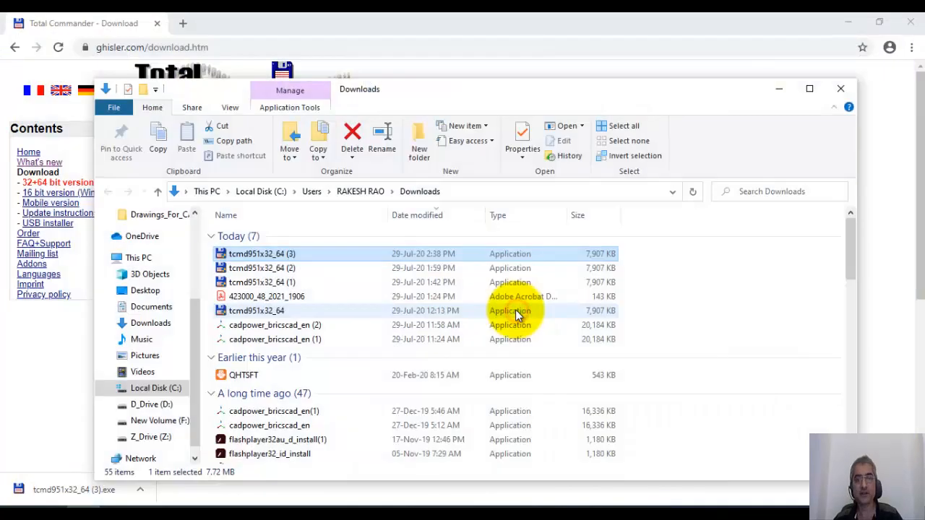
Step: Clear the open windows off the desktop, switch to Total Commander 64 bit and maximize its window
click(779, 88)
click(840, 27)
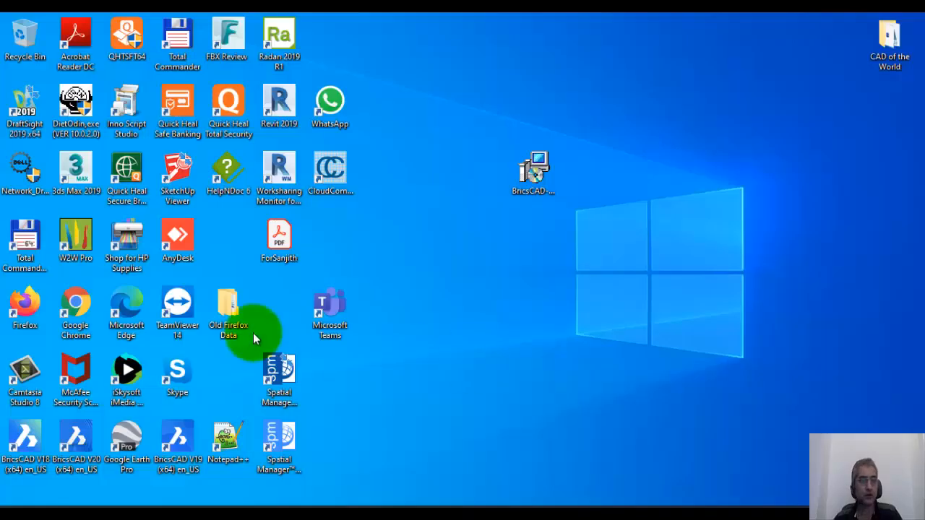
double_click(25, 235)
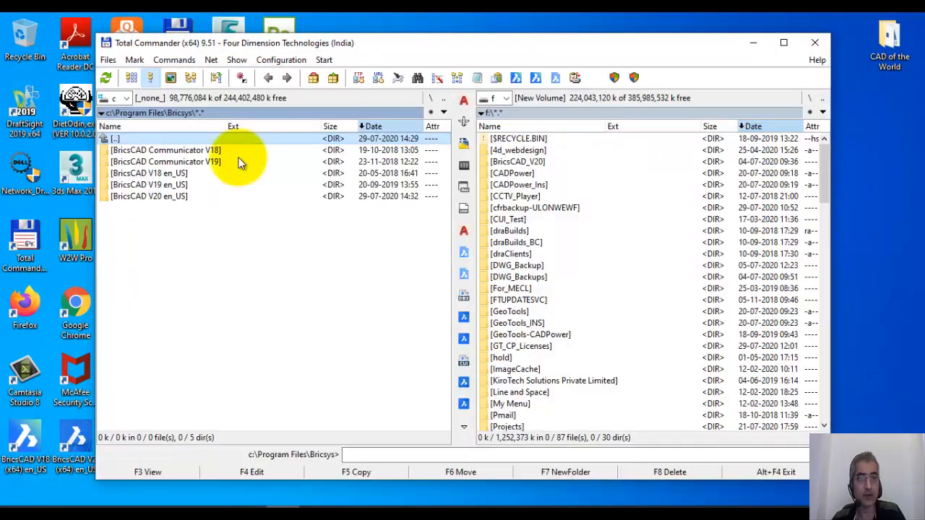
click(783, 43)
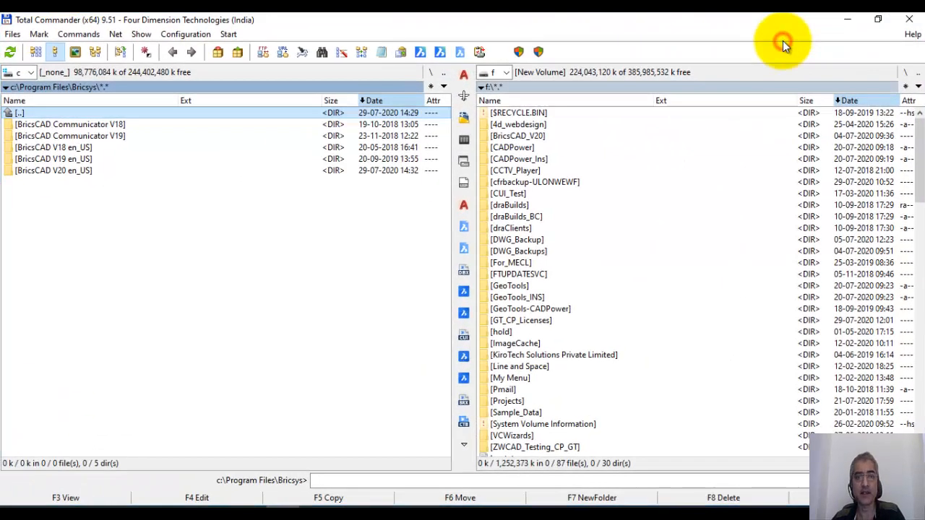
Step: Go to the root of drive C and search all its subdirectories for *.btc files
double_click(20, 114)
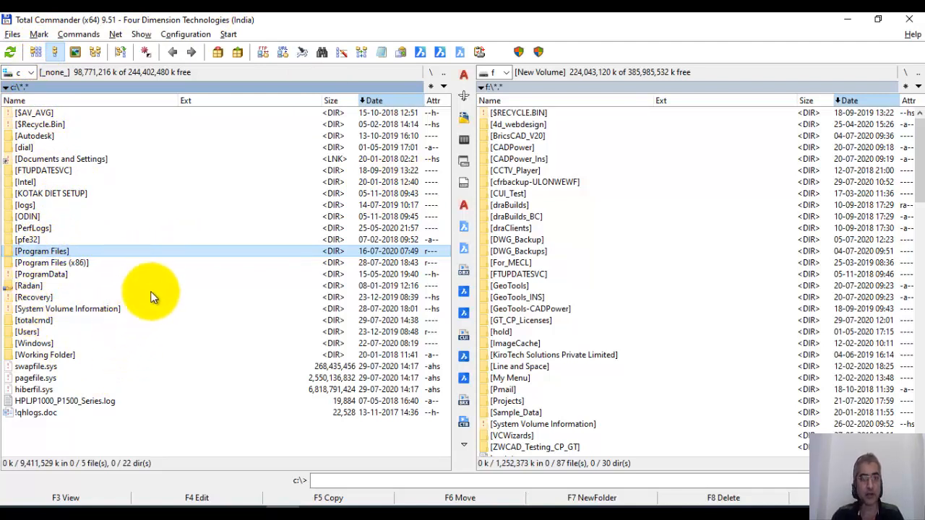
key(alt+F7)
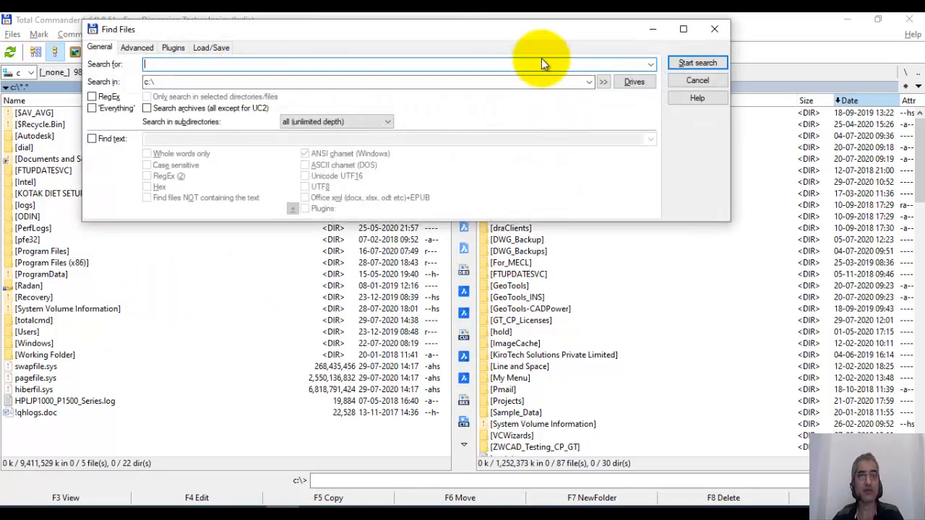
drag(510, 28, 517, 115)
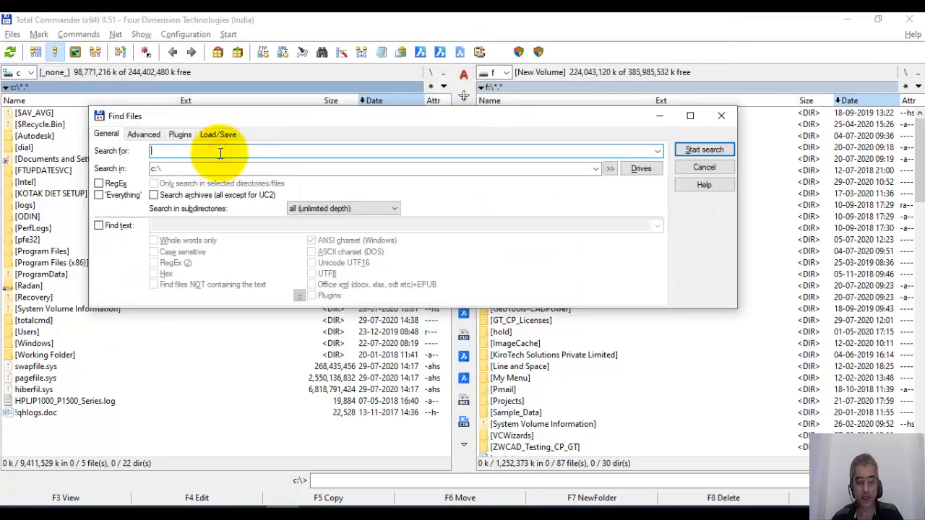
text(*.btc)
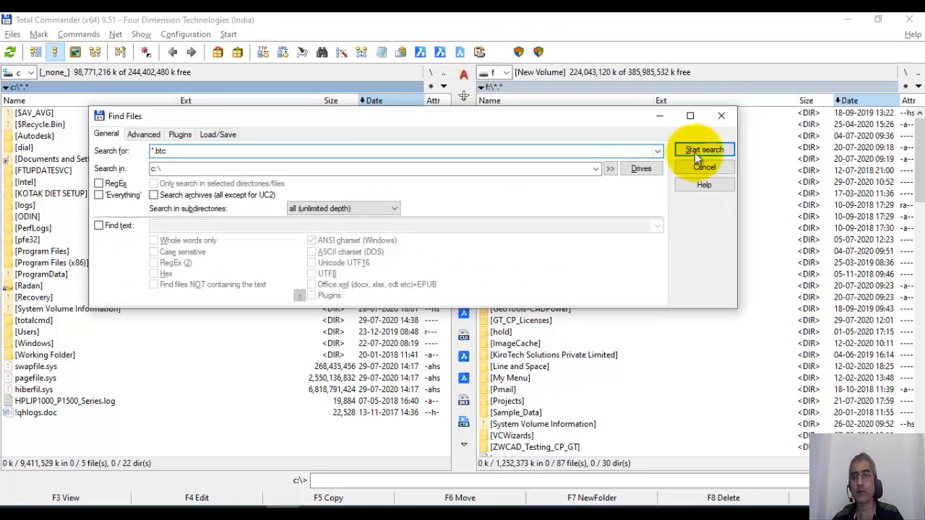
click(699, 150)
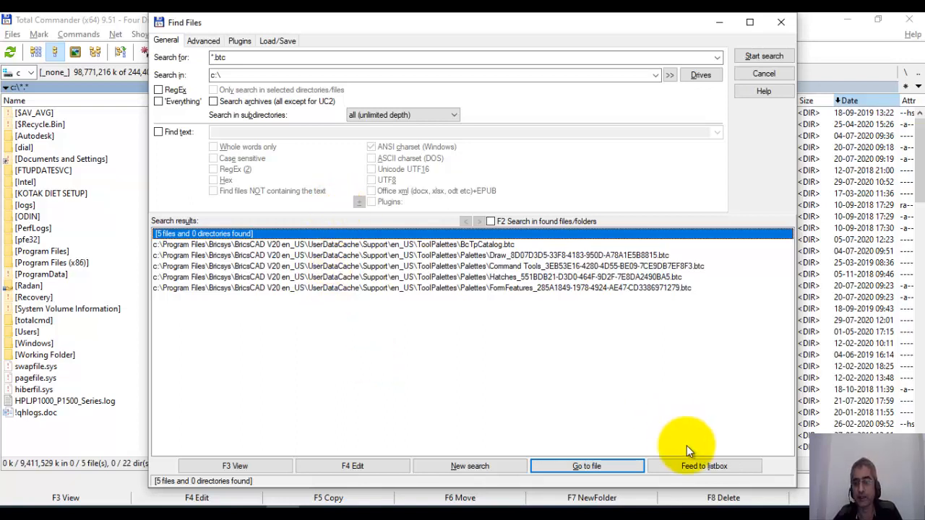
Step: Feed the found .btc files to the file list and permanently delete all of them with administrator rights
click(699, 466)
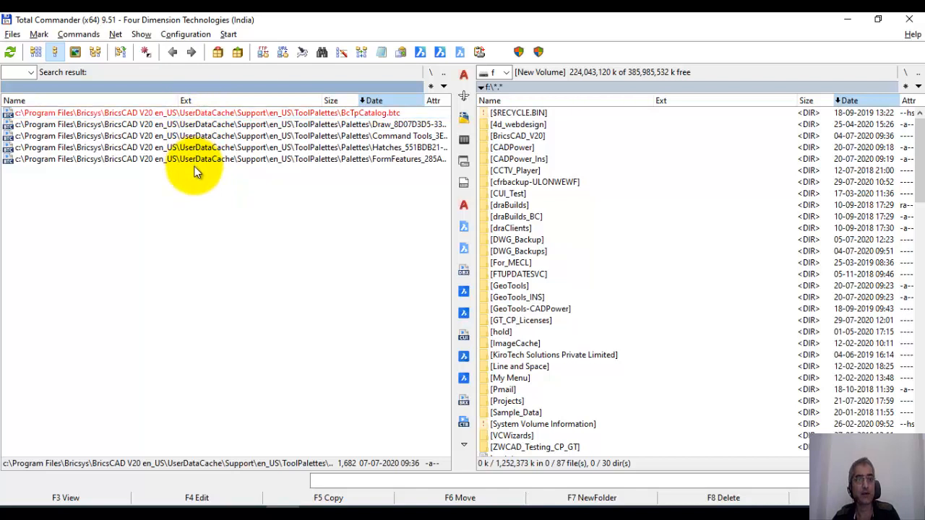
key(ctrl+a)
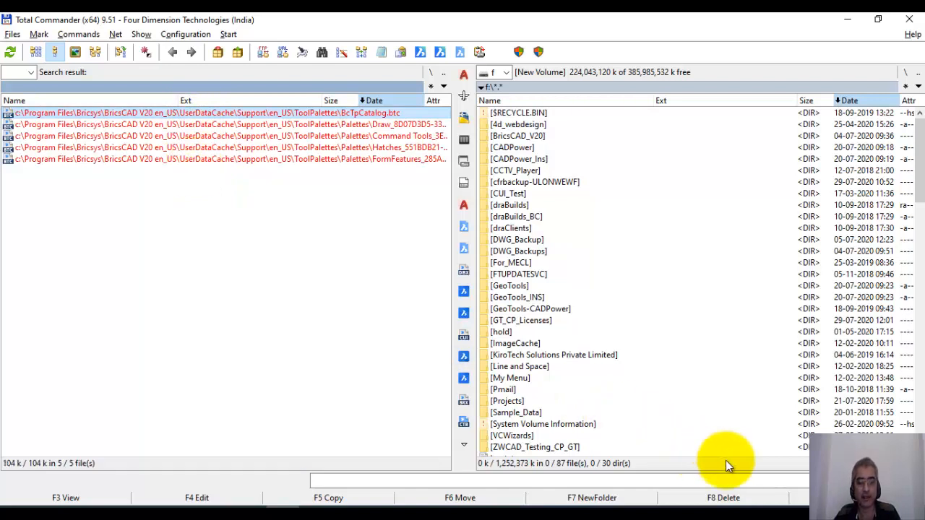
click(674, 489)
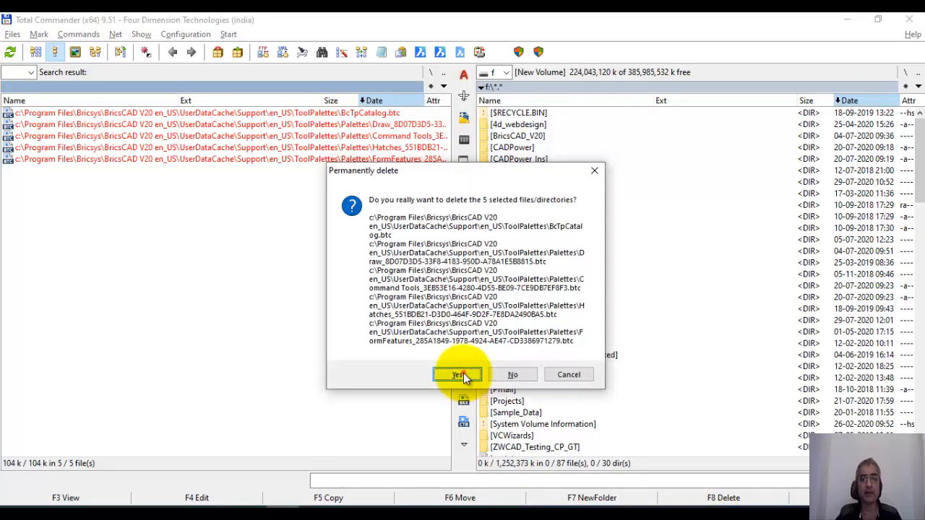
click(459, 374)
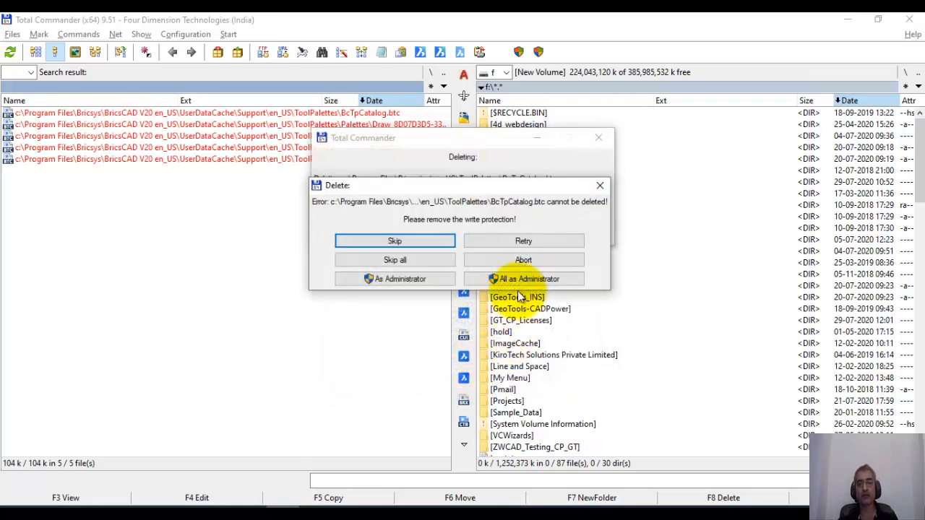
click(521, 279)
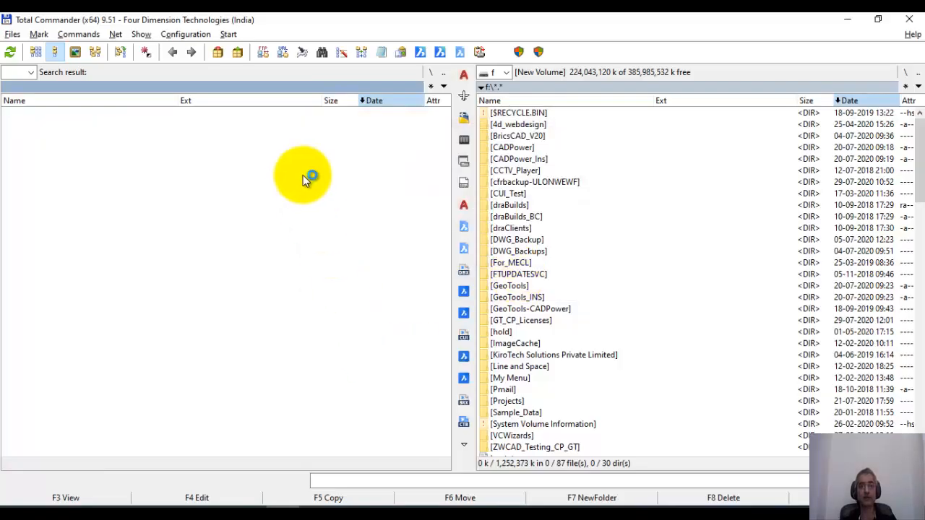
Step: Close Total Commander, switch to BricsCAD V20 and start a new drawing from the Default-m template
click(909, 19)
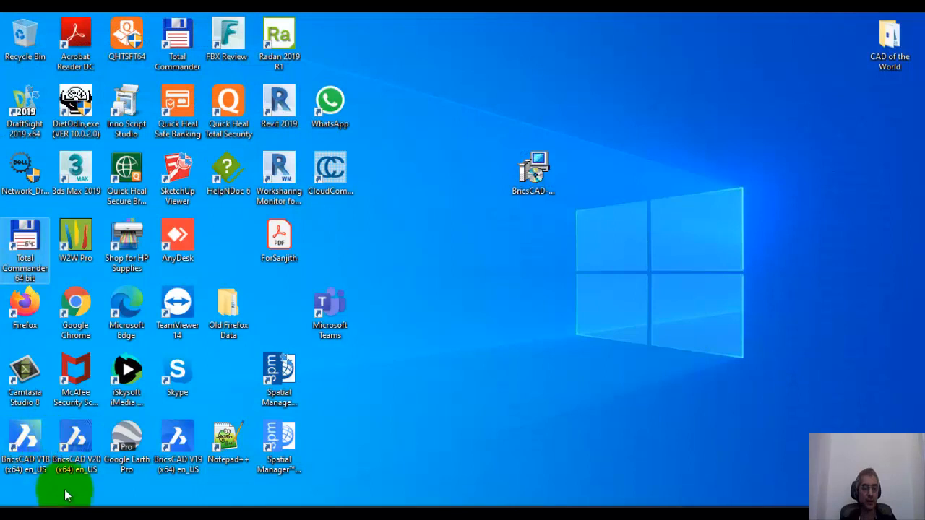
click(77, 434)
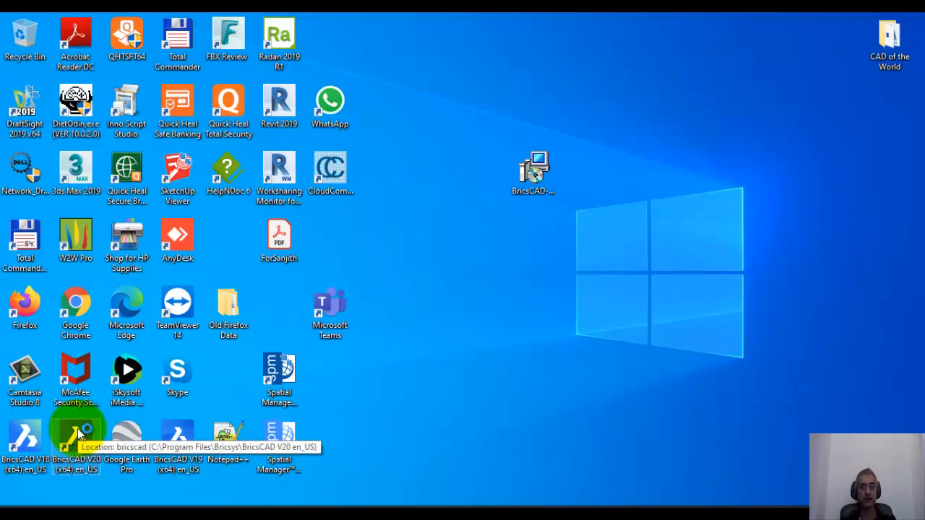
double_click(77, 434)
click(392, 181)
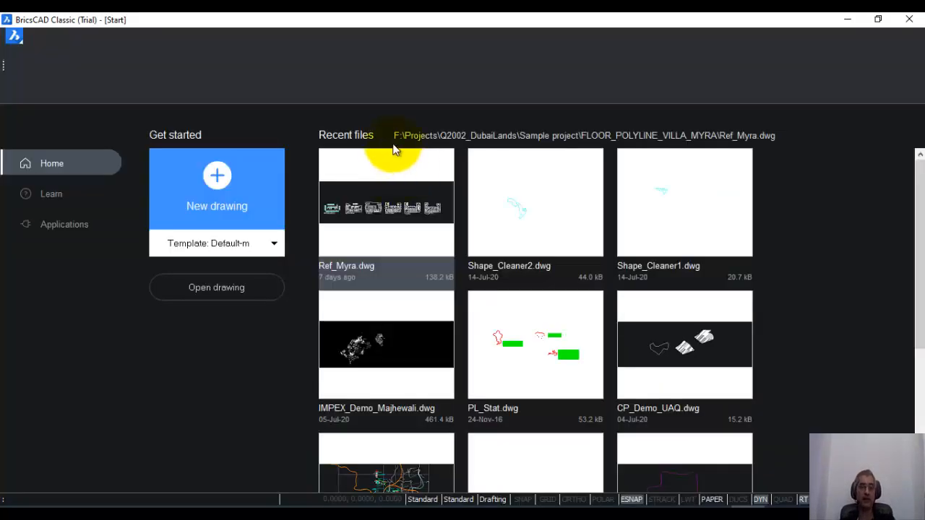
click(233, 193)
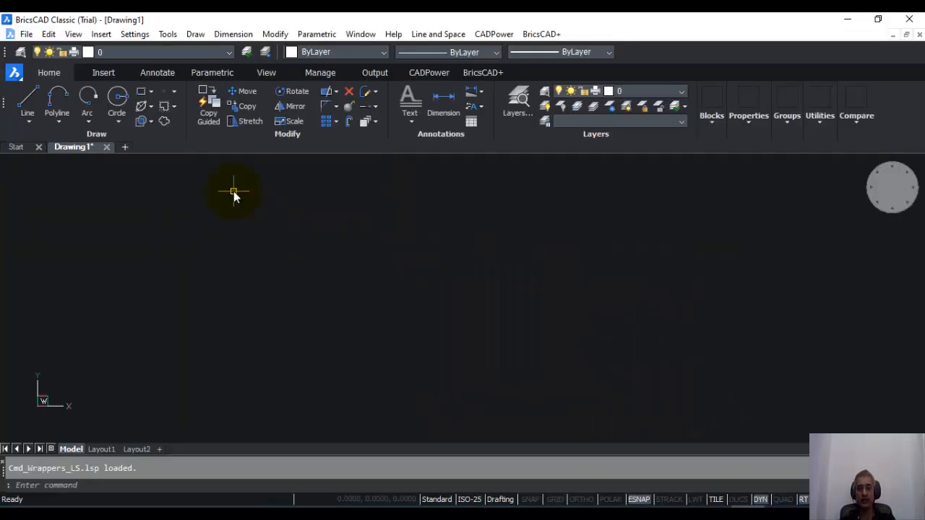